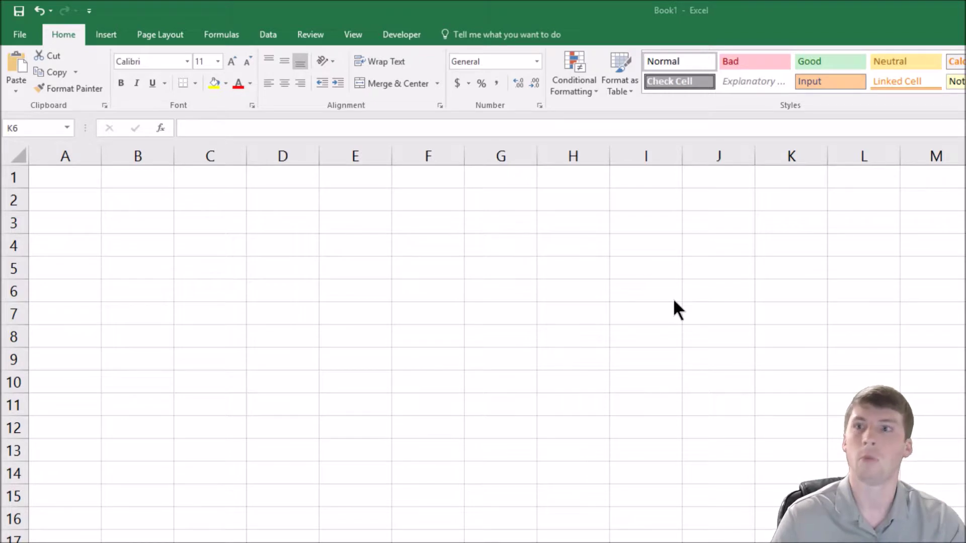
# Select cell A1 of the empty Book1 and show the View ribbon
pyautogui.click(77, 180)
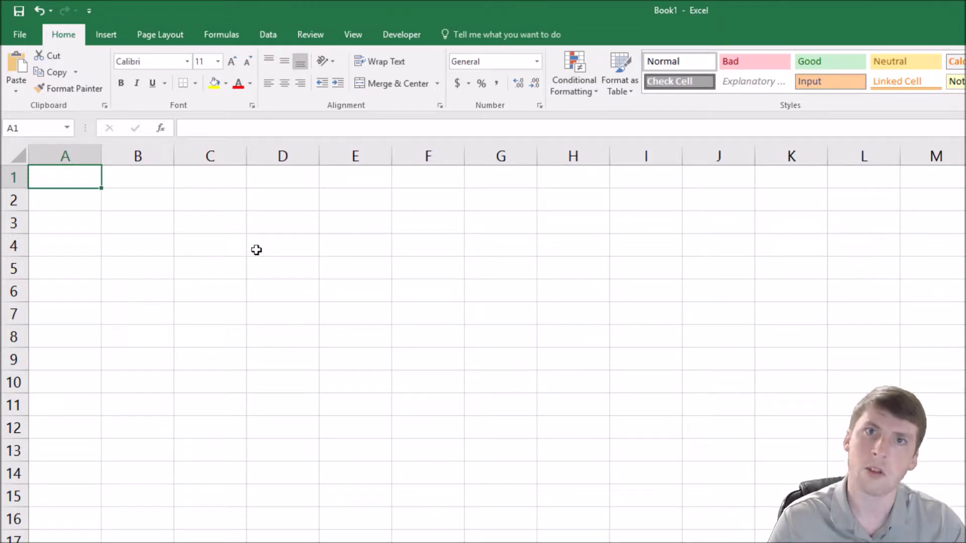
pyautogui.click(353, 33)
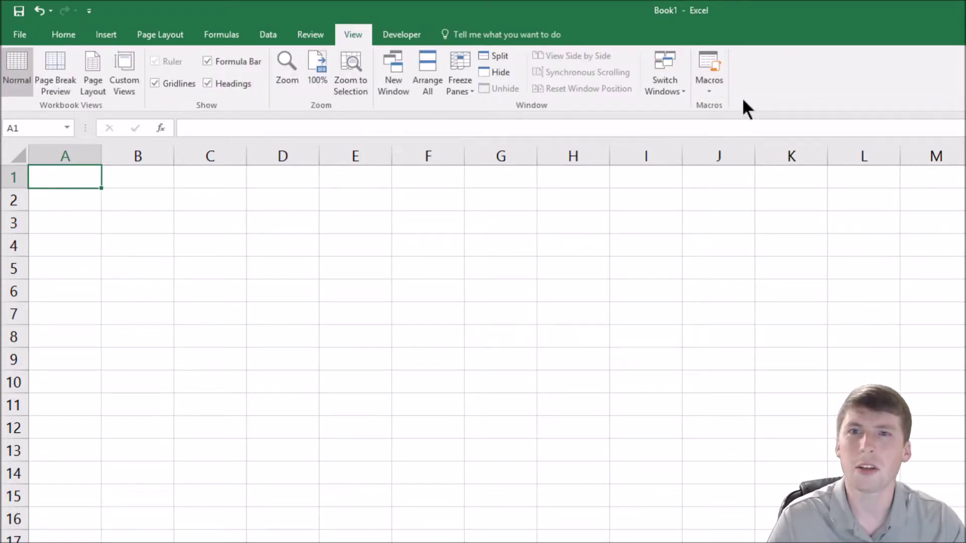
# Start a new macro recording named Green with shortcut Ctrl+g
pyautogui.click(711, 89)
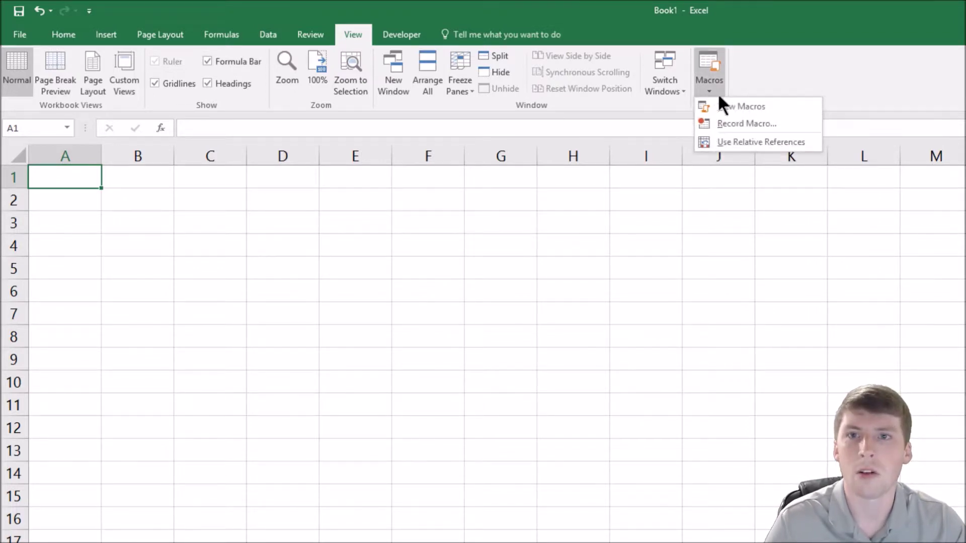
pyautogui.click(741, 124)
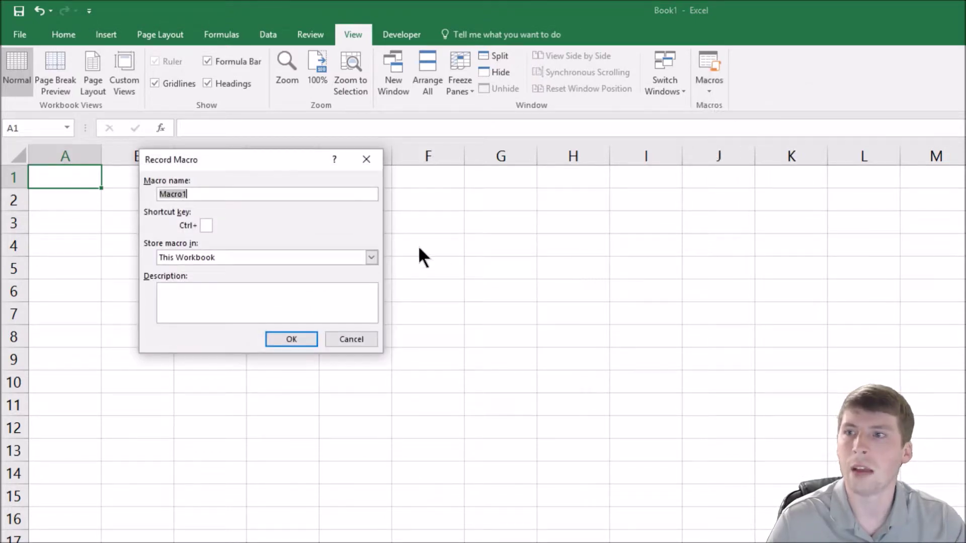
pyautogui.write('Green')
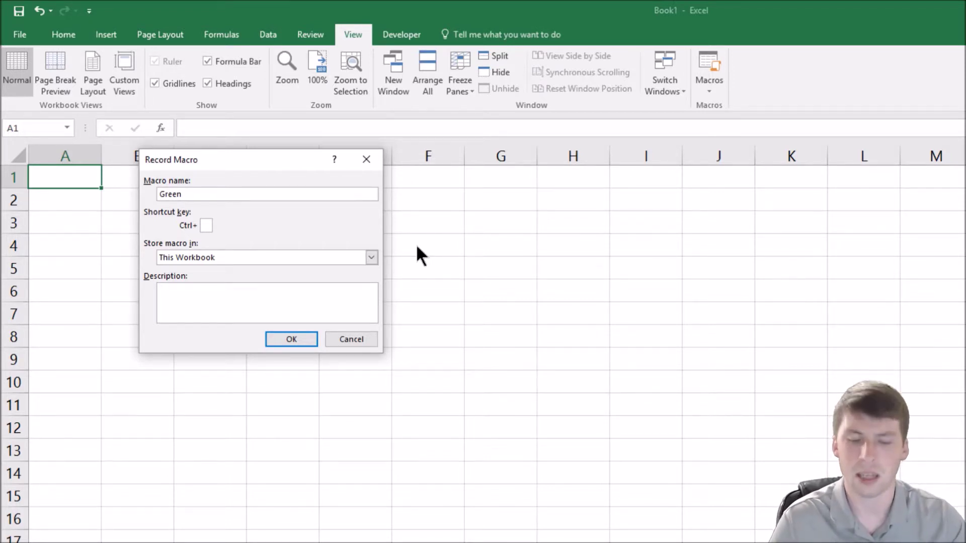
pyautogui.write('_')
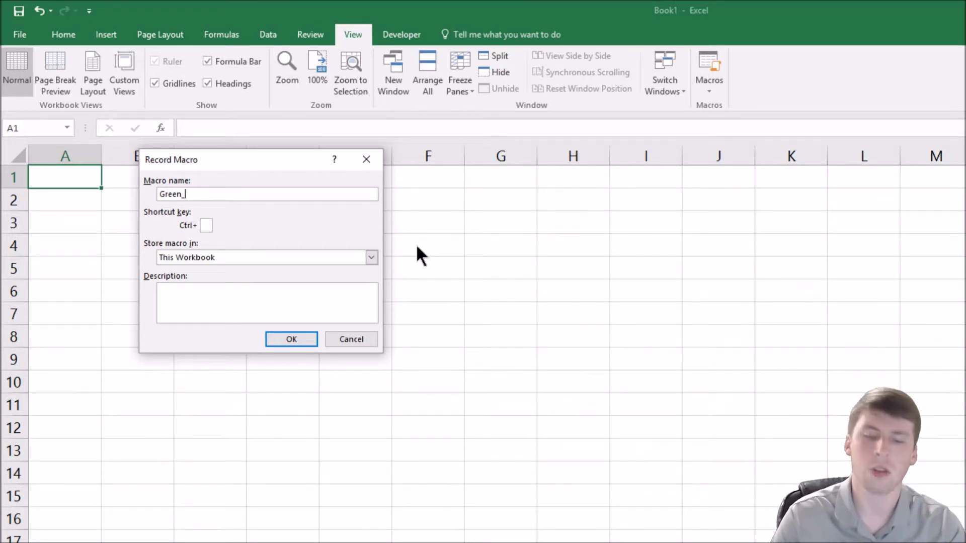
pyautogui.press('BackSpace')
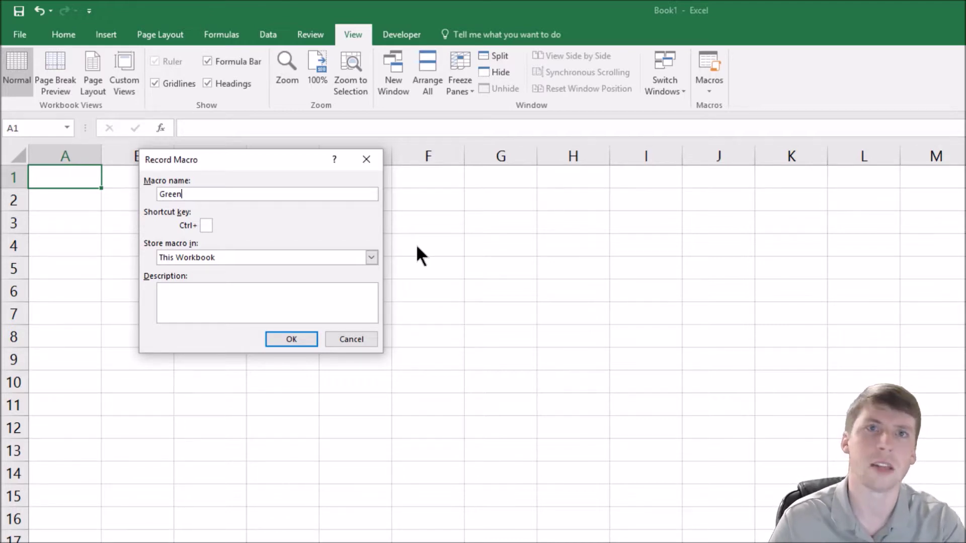
pyautogui.click(203, 226)
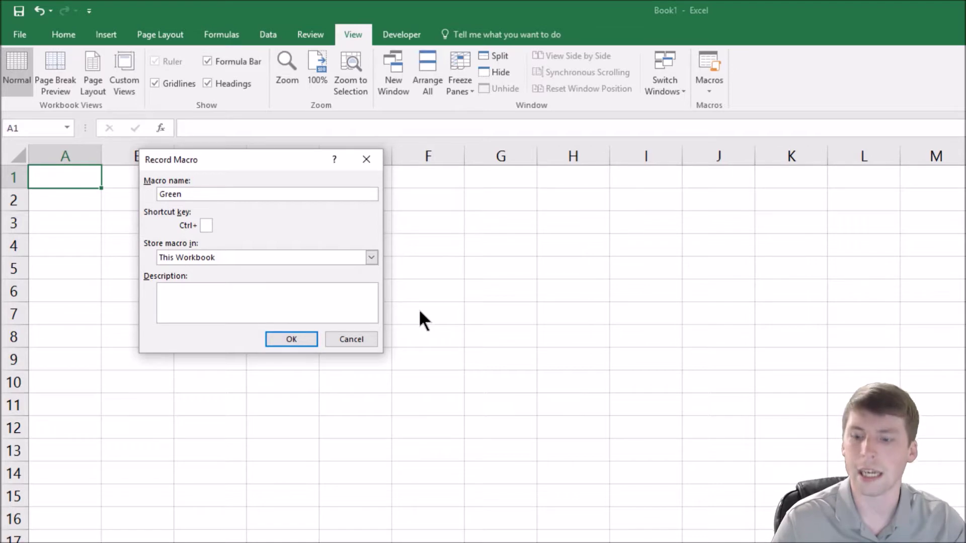
pyautogui.write('g')
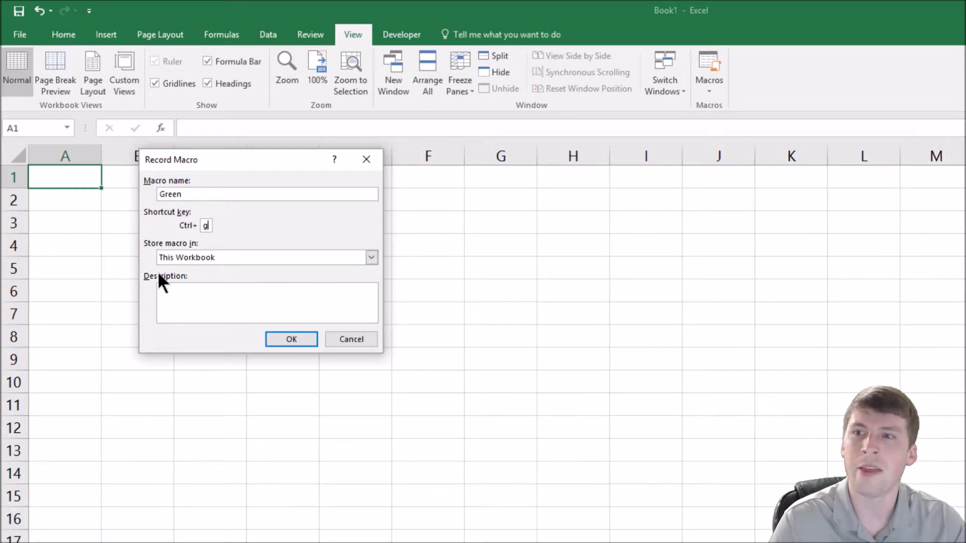
pyautogui.click(372, 258)
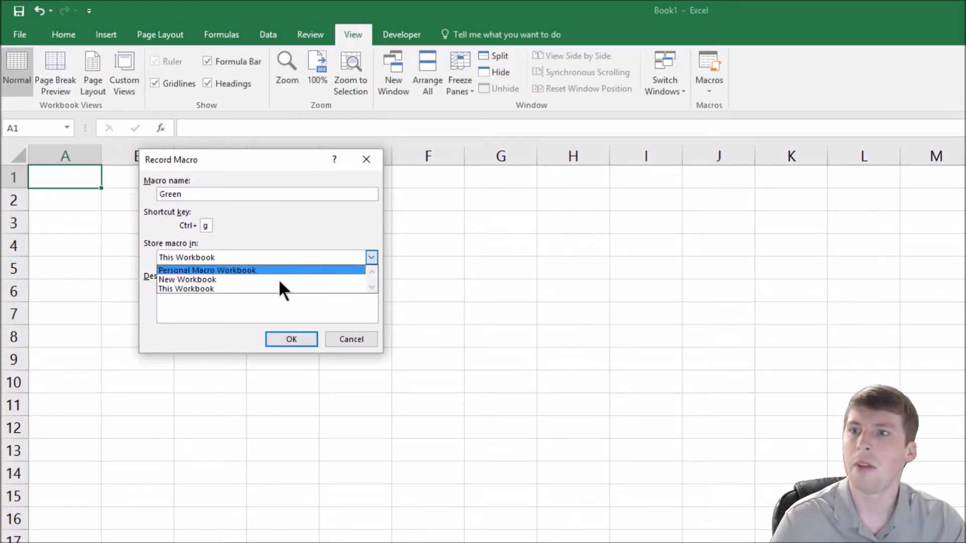
# Store the Green macro in the Personal Macro Workbook and begin recording
pyautogui.click(214, 272)
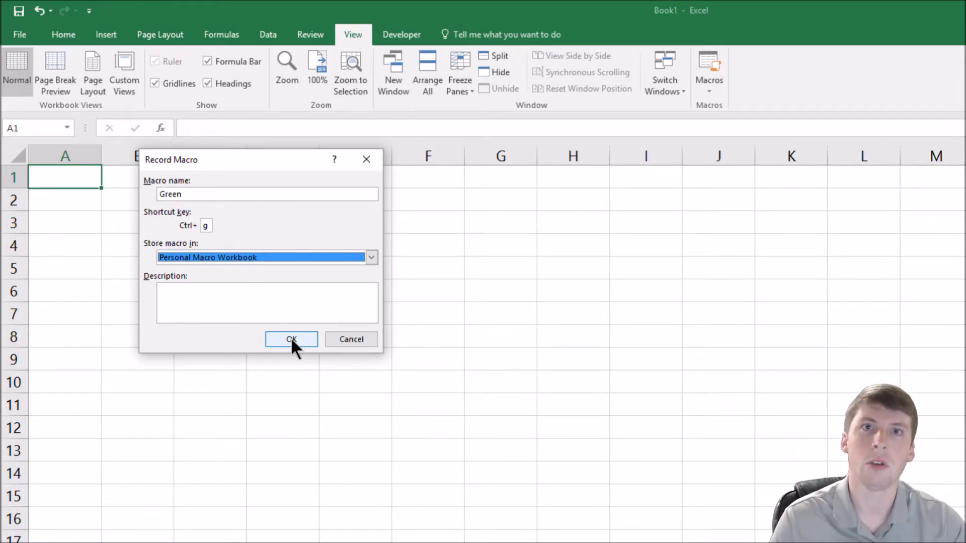
pyautogui.click(291, 338)
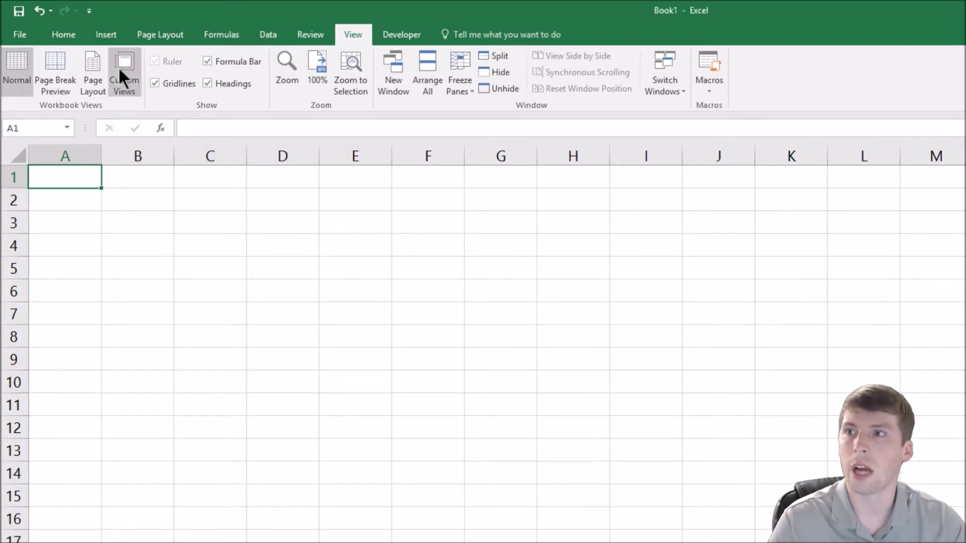
# Give A1 the Good cell style, then stop recording the Green macro
pyautogui.click(67, 34)
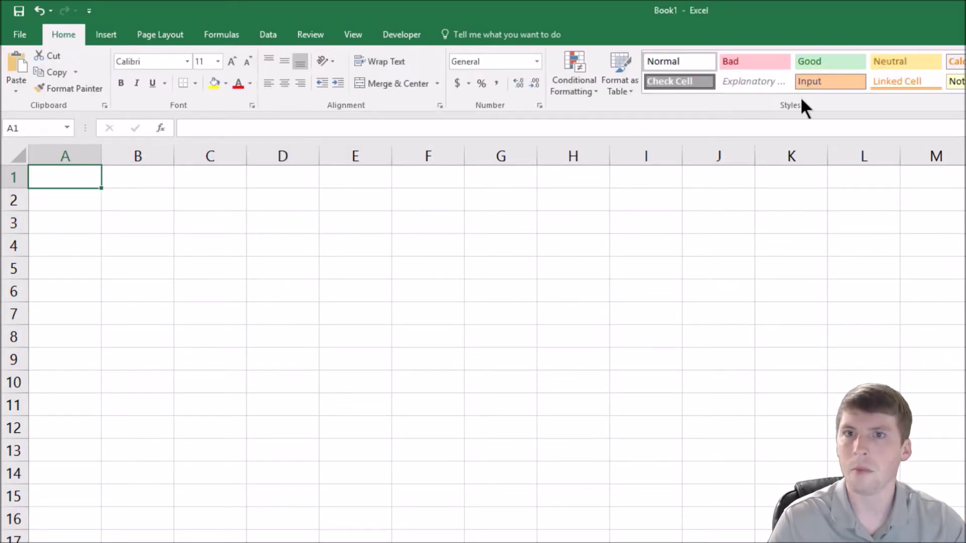
pyautogui.click(825, 62)
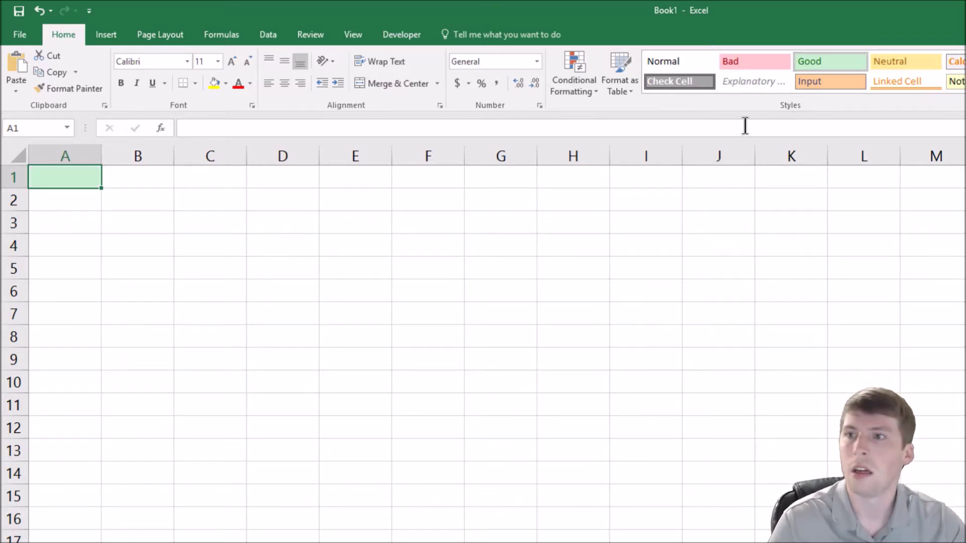
pyautogui.click(352, 36)
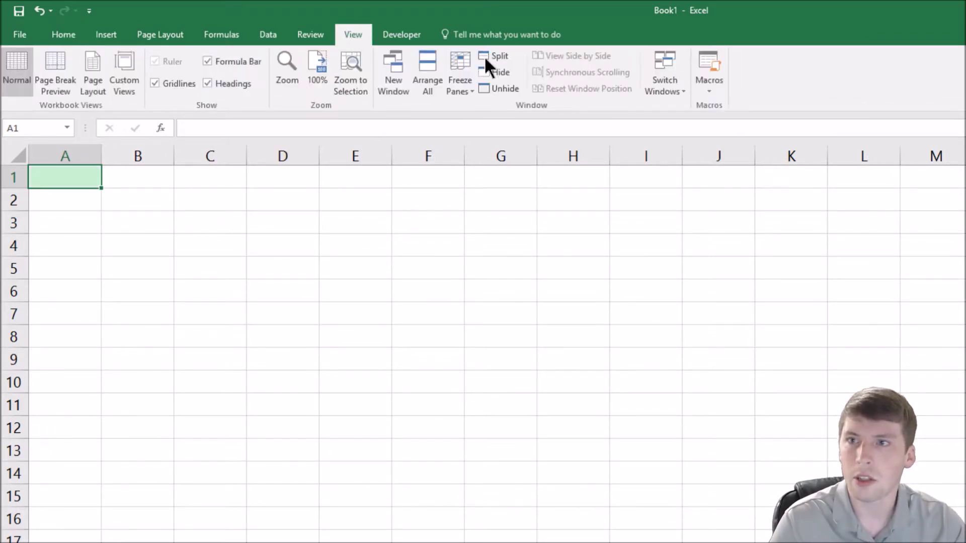
pyautogui.click(709, 91)
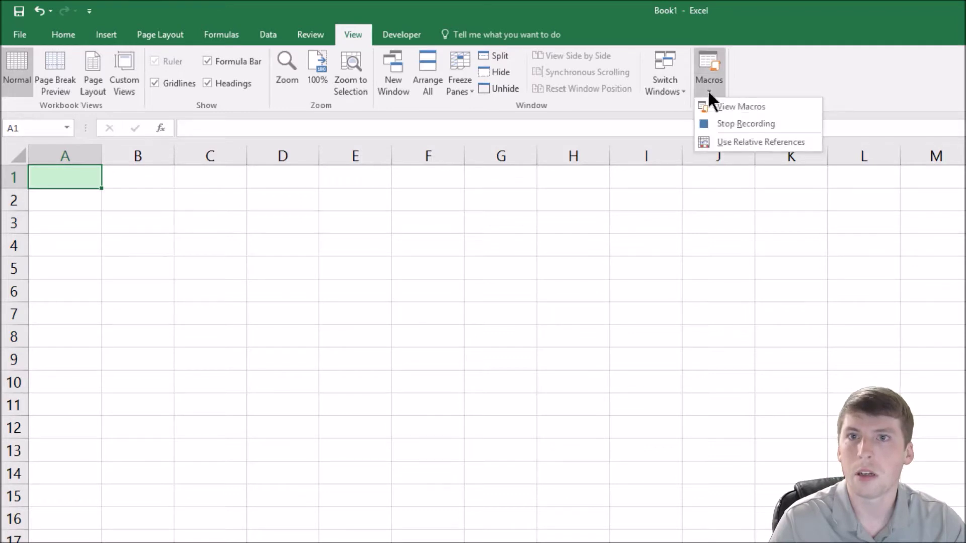
pyautogui.click(735, 123)
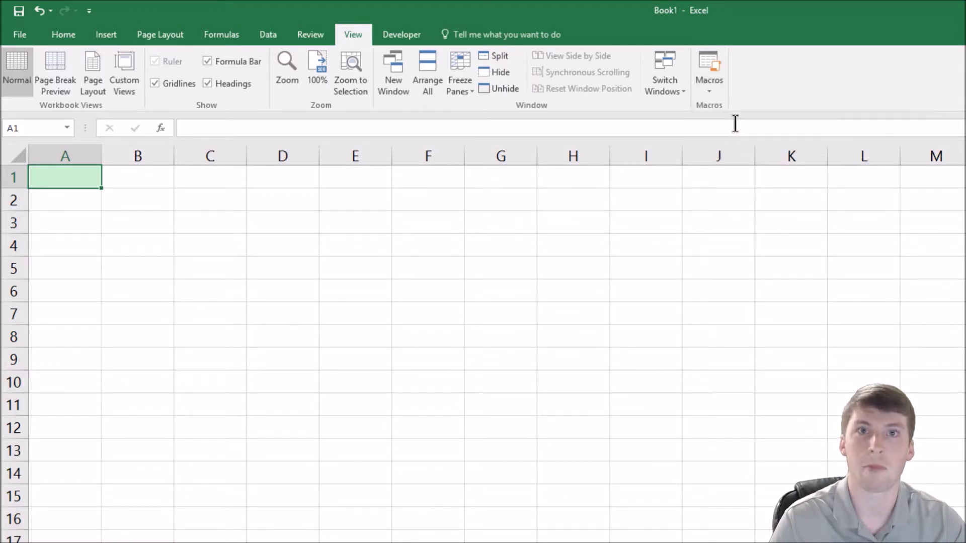
# Run the Green macro on C2 to turn it green, then select E5
pyautogui.click(195, 201)
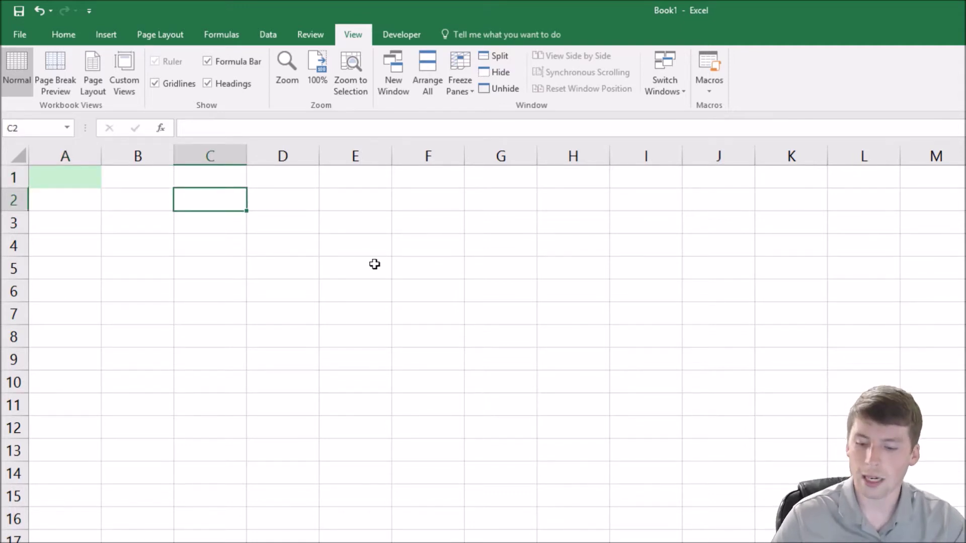
pyautogui.hotkey('ctrl', 'shift', 'h')
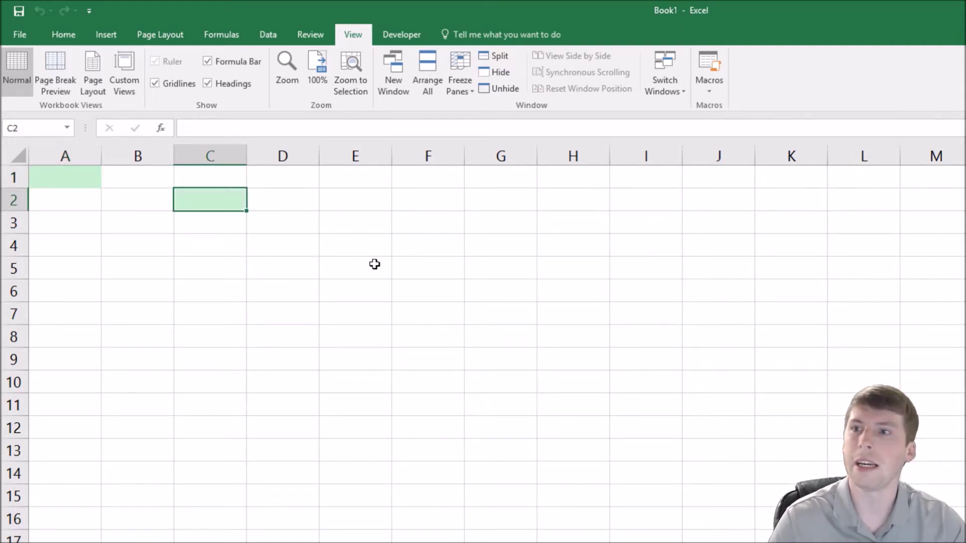
pyautogui.click(373, 268)
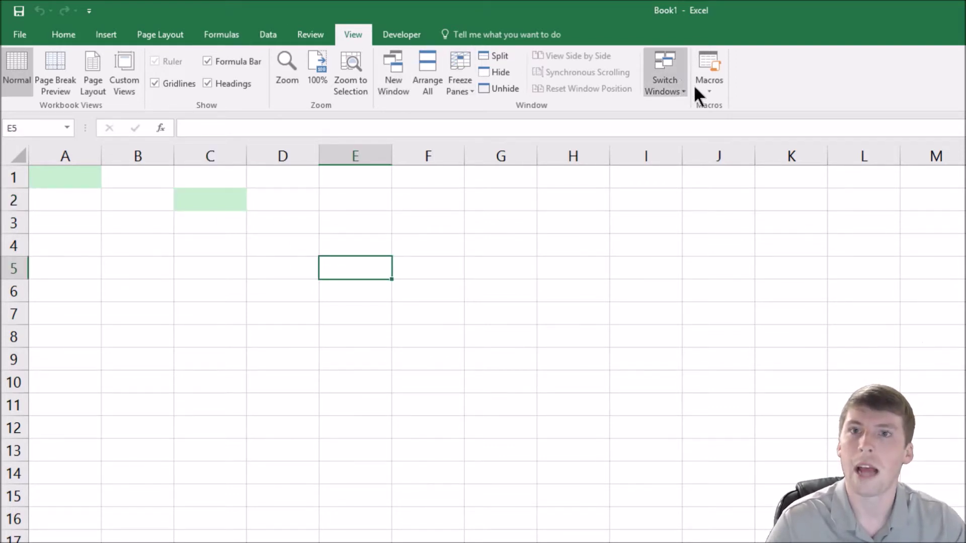
# Start recording the Yellow macro with shortcut Ctrl+y
pyautogui.click(711, 90)
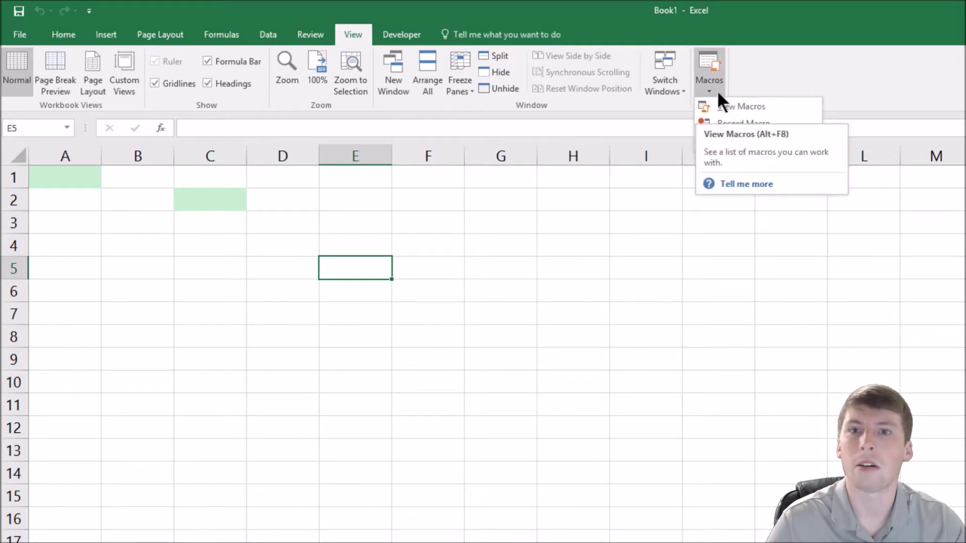
pyautogui.click(729, 124)
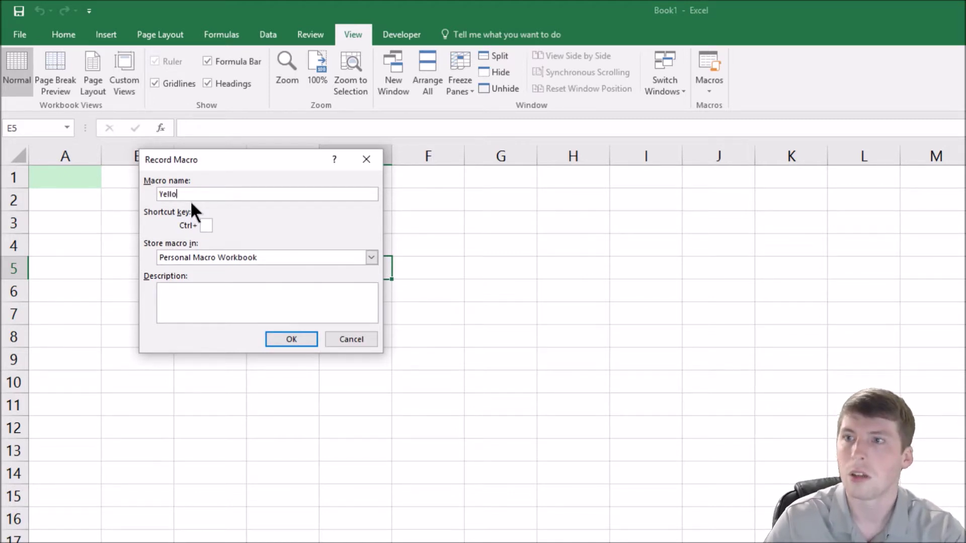
pyautogui.click(207, 225)
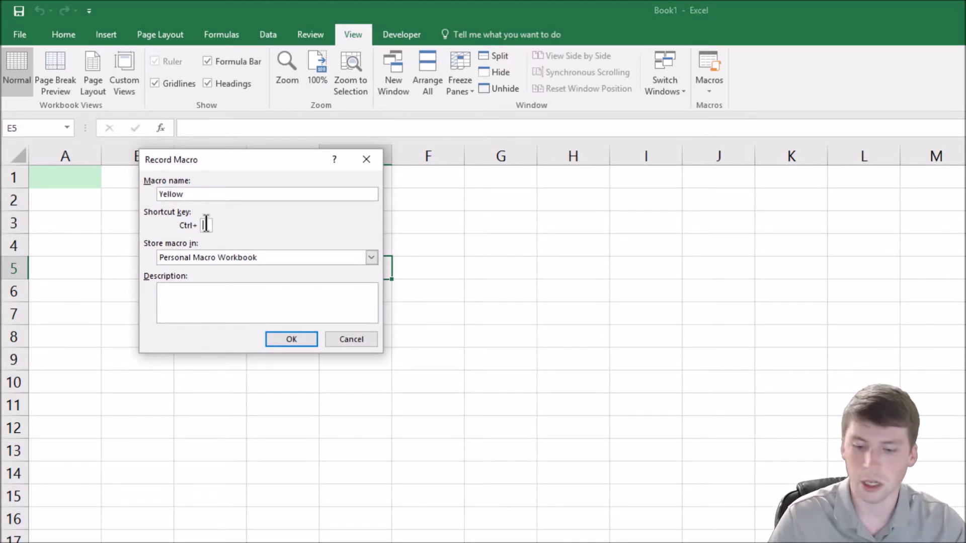
pyautogui.write('y')
pyautogui.click(230, 295)
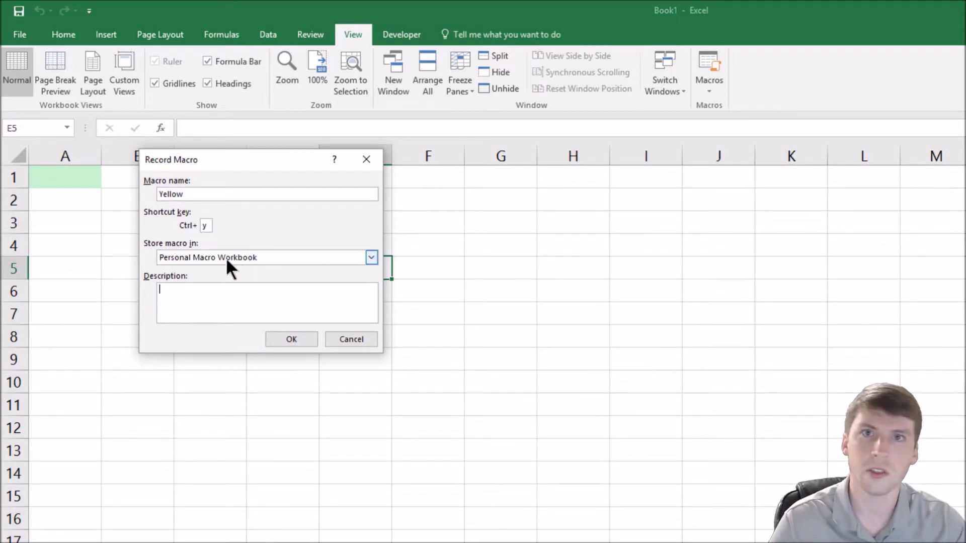
pyautogui.click(293, 338)
# Give E5 the Neutral cell style, then stop recording the Yellow macro
pyautogui.click(59, 34)
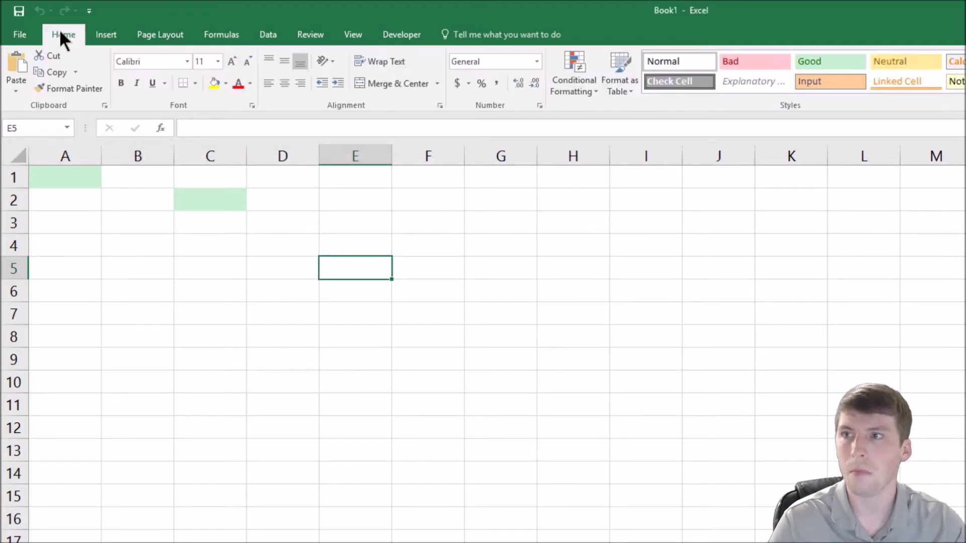
pyautogui.click(900, 59)
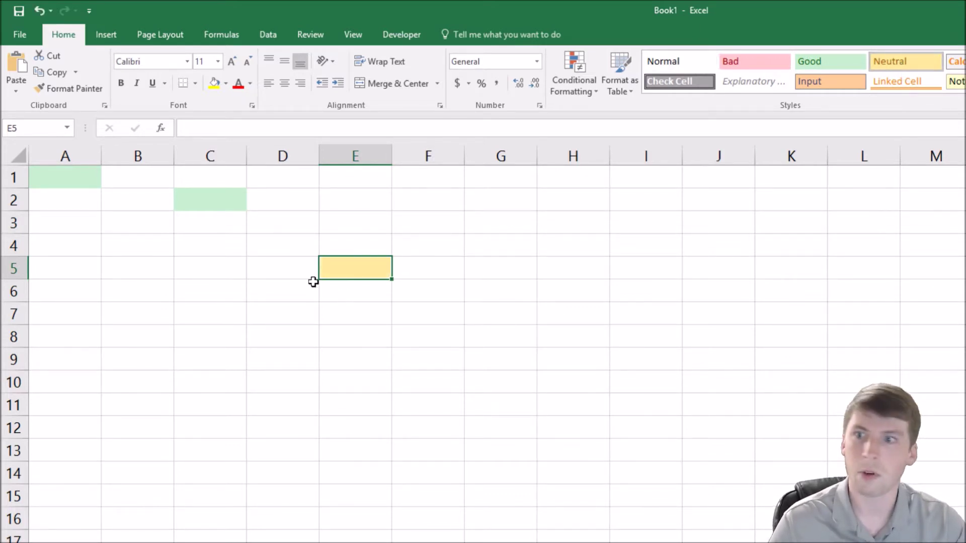
pyautogui.click(350, 36)
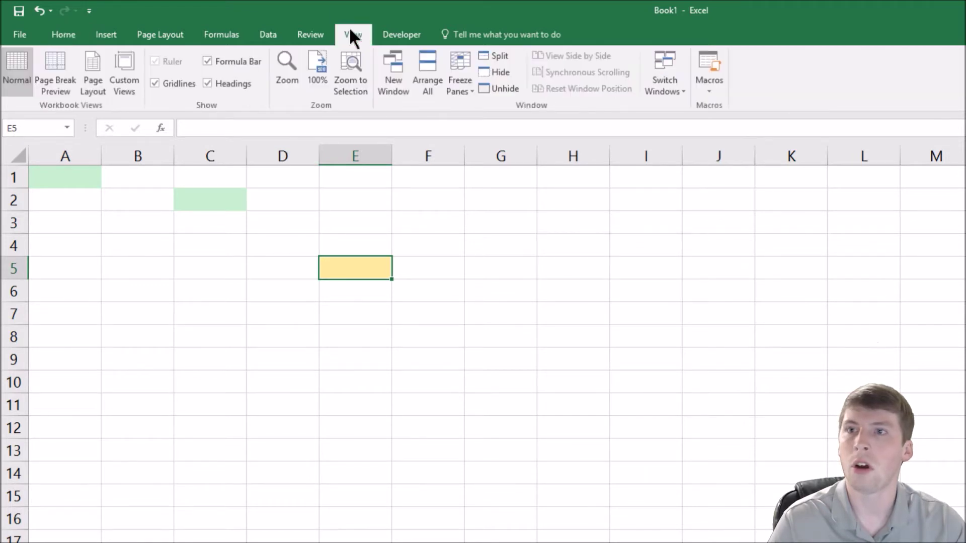
pyautogui.click(710, 90)
pyautogui.click(743, 120)
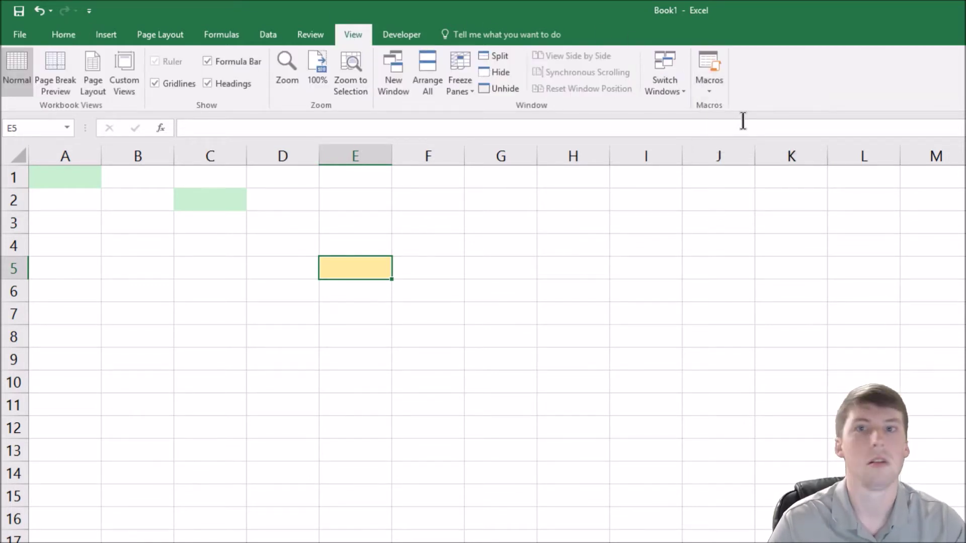
# Run the Yellow macro on E2 to turn it yellow, then select B6
pyautogui.click(338, 199)
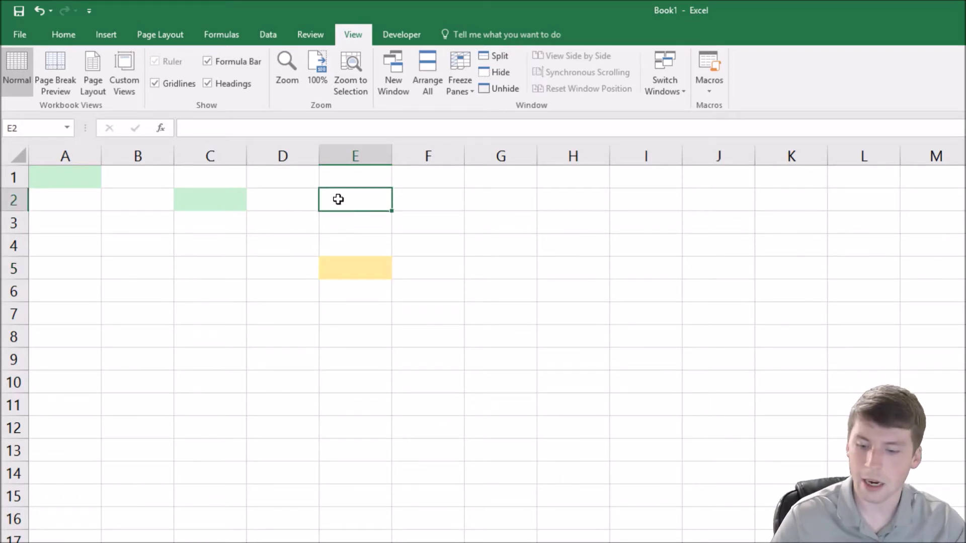
pyautogui.hotkey('ctrl', 'shift', 'y')
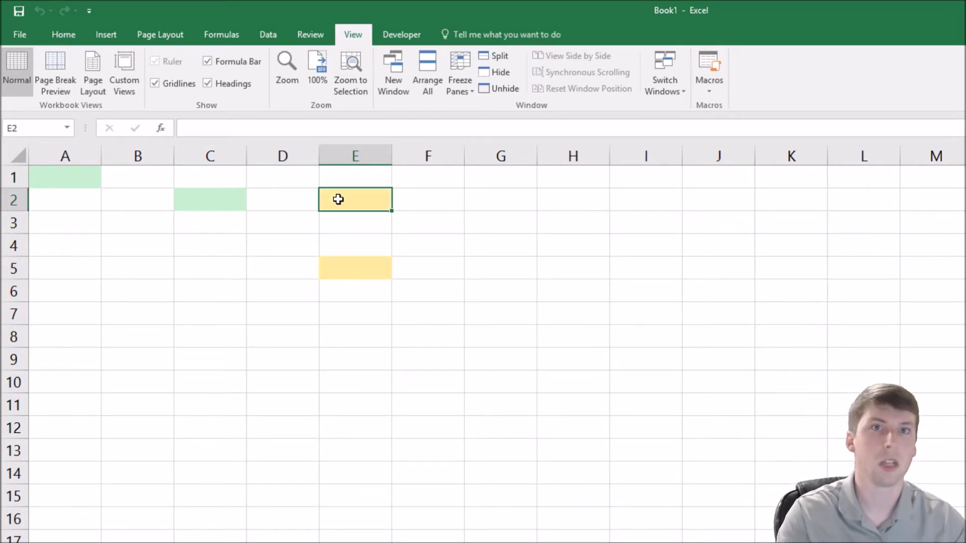
pyautogui.click(162, 299)
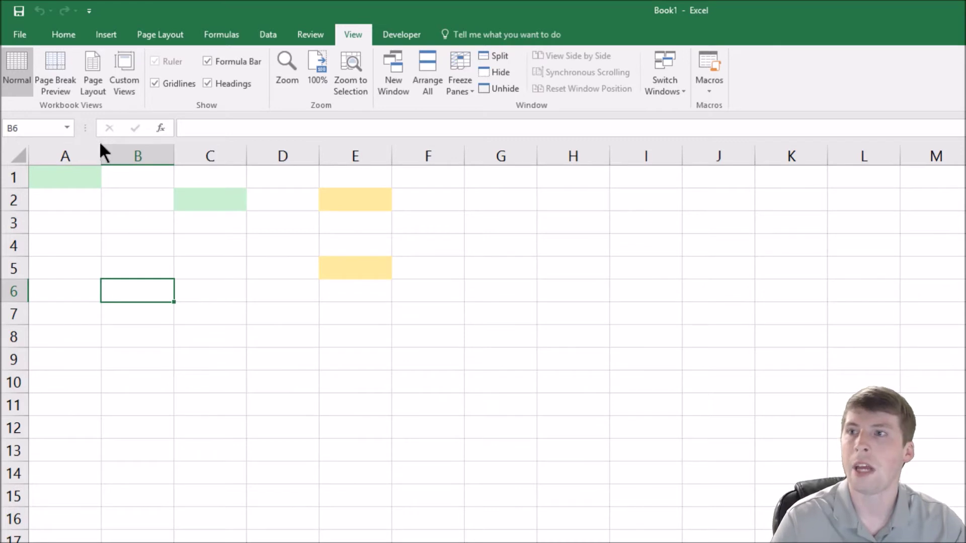
# Start recording a macro named Red with shortcut Ctrl+r
pyautogui.click(711, 86)
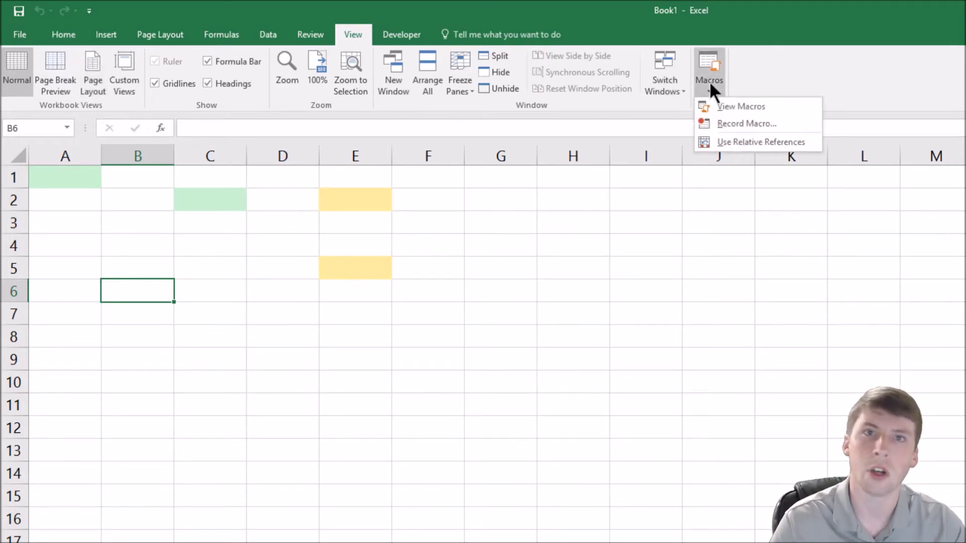
pyautogui.click(729, 123)
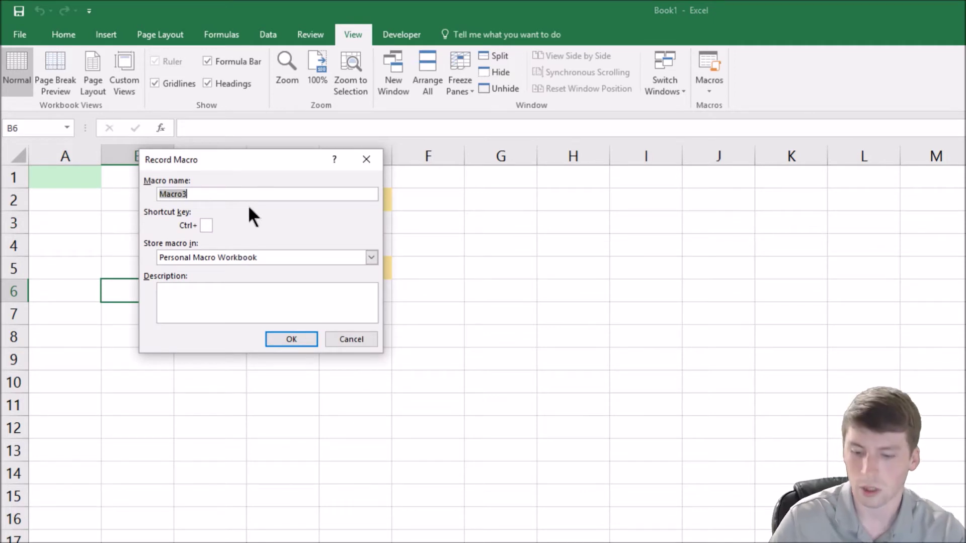
pyautogui.write('Red')
pyautogui.click(206, 225)
pyautogui.write('r')
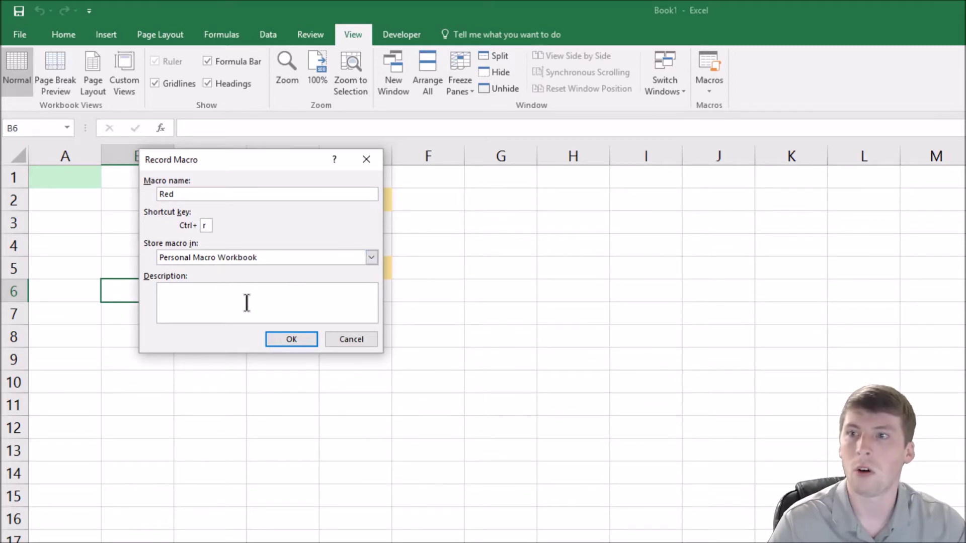
pyautogui.click(288, 341)
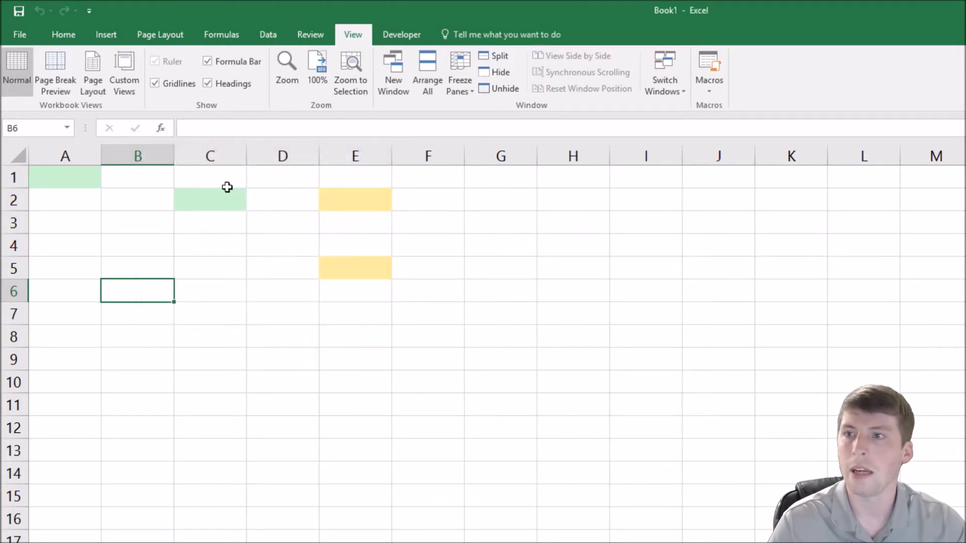
# Give B6 the pink Bad cell style, then stop recording the Red macro
pyautogui.click(64, 35)
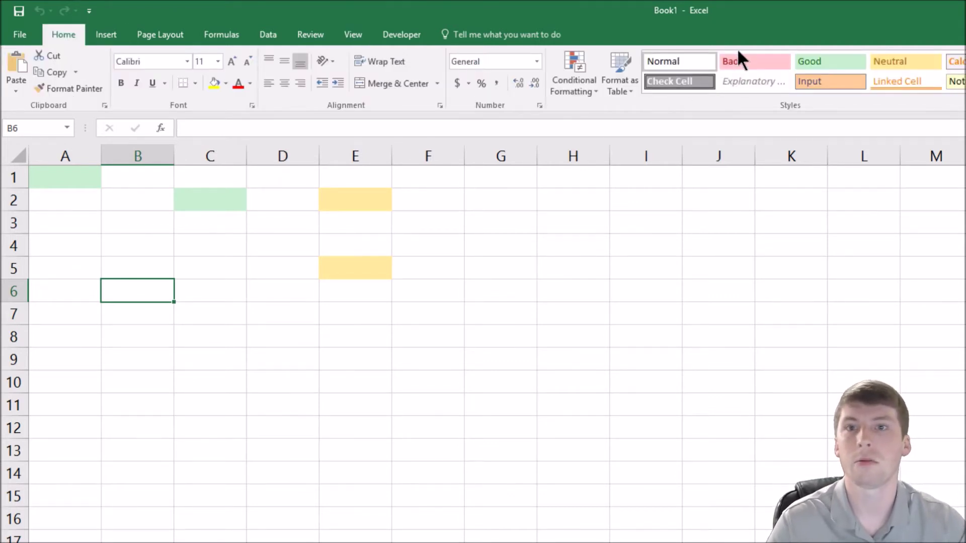
pyautogui.click(752, 60)
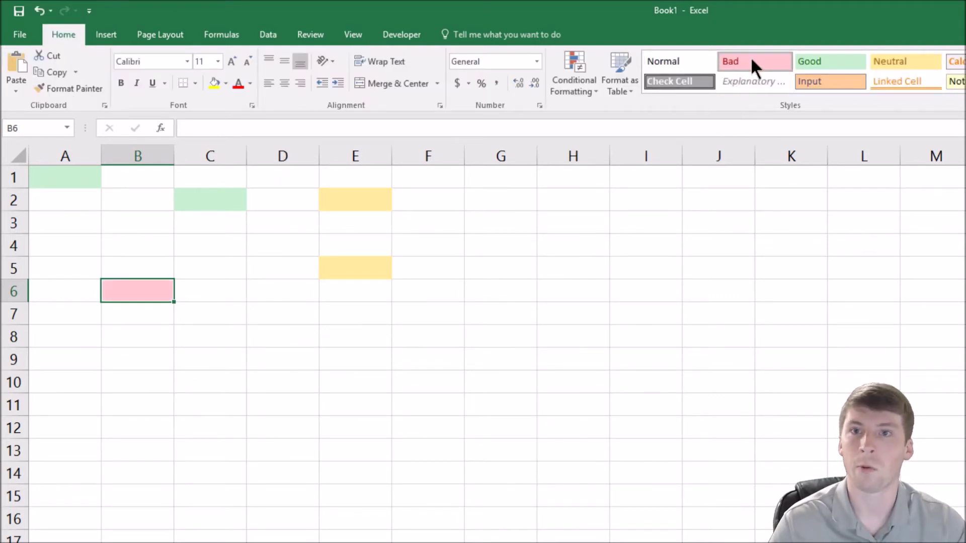
pyautogui.click(353, 35)
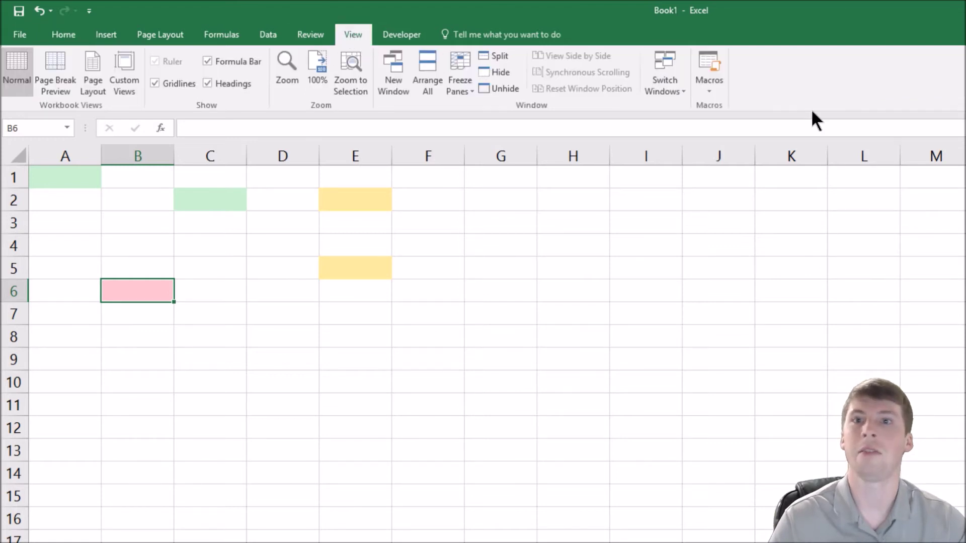
pyautogui.click(710, 90)
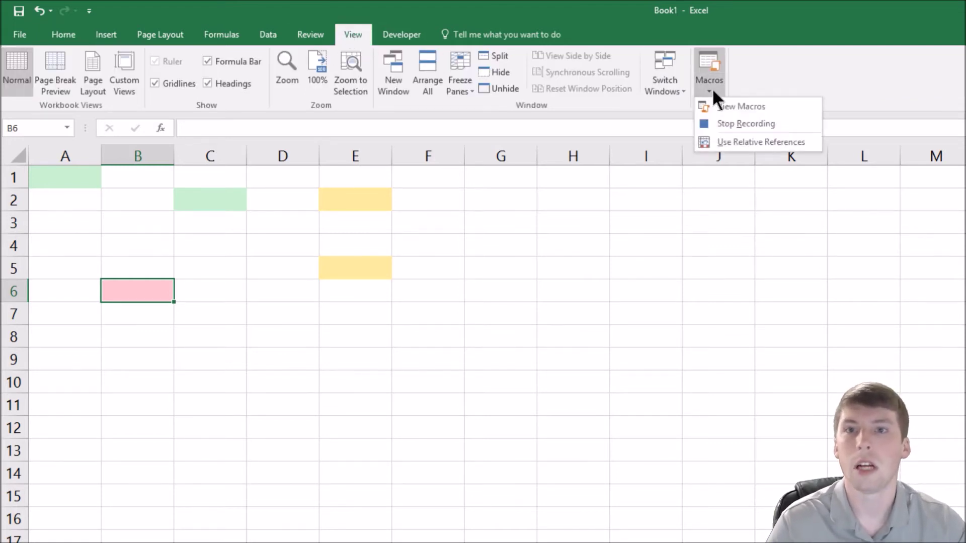
pyautogui.click(729, 123)
# Test the macros: B8 red, D7 green and E7 yellow
pyautogui.click(135, 347)
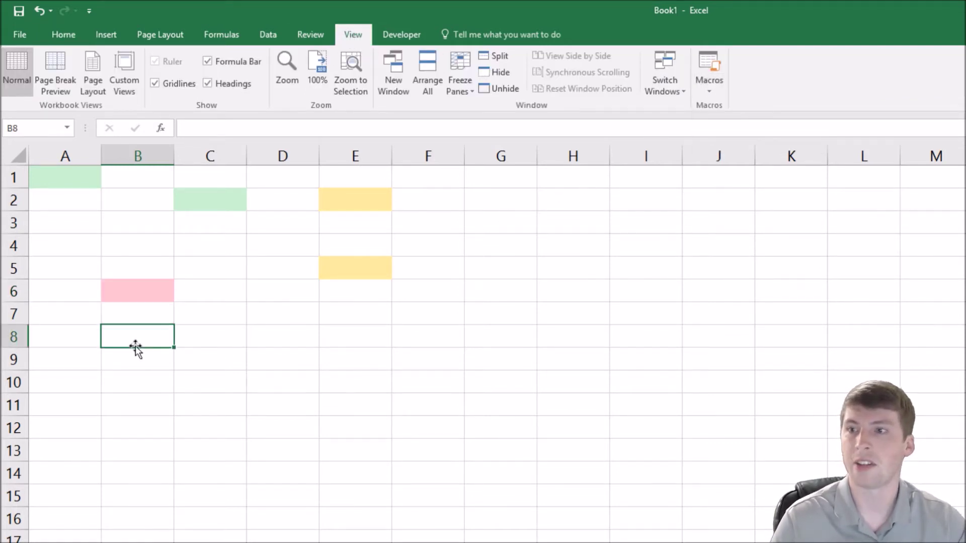
pyautogui.hotkey('ctrl', 'shift', 'p')
pyautogui.click(266, 317)
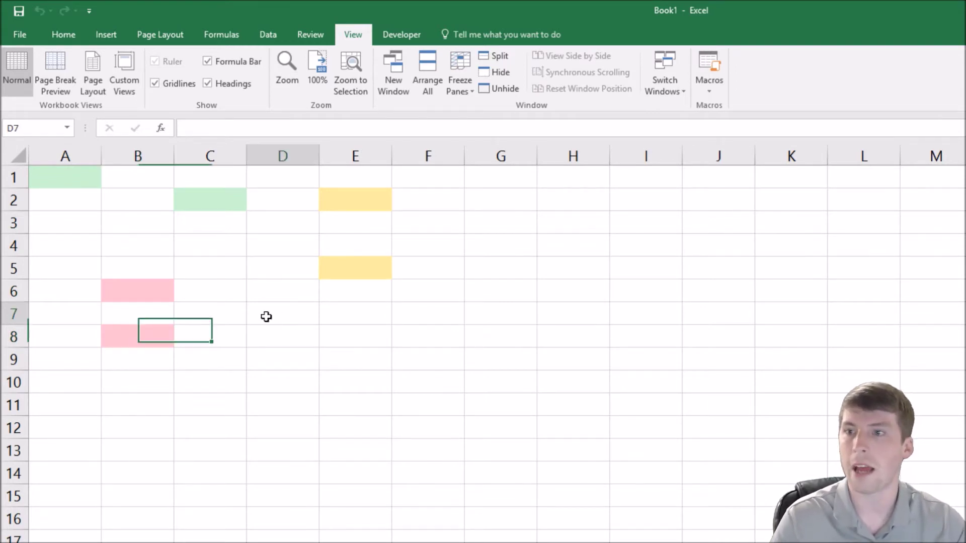
pyautogui.hotkey('ctrl', 'shift', 'g')
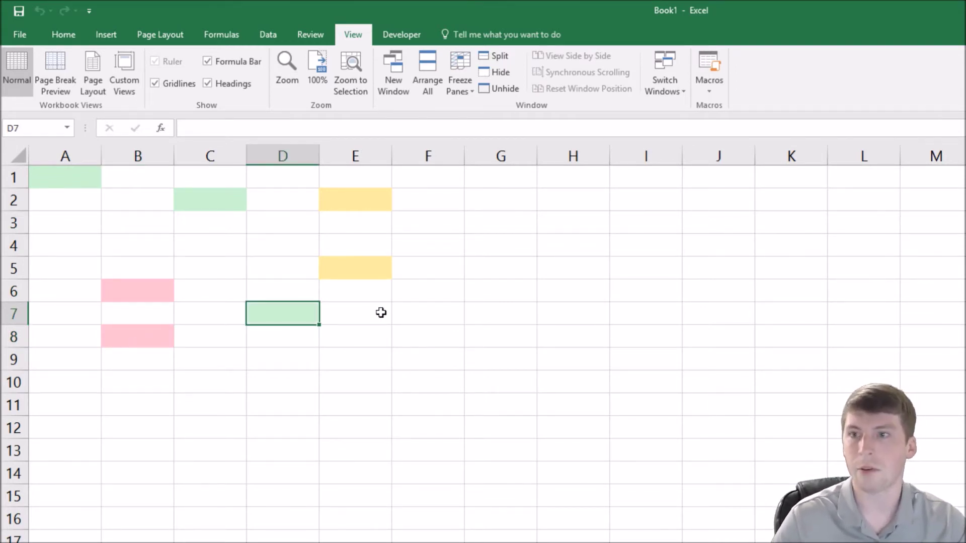
pyautogui.click(381, 313)
pyautogui.hotkey('ctrl', 'shift', 'y')
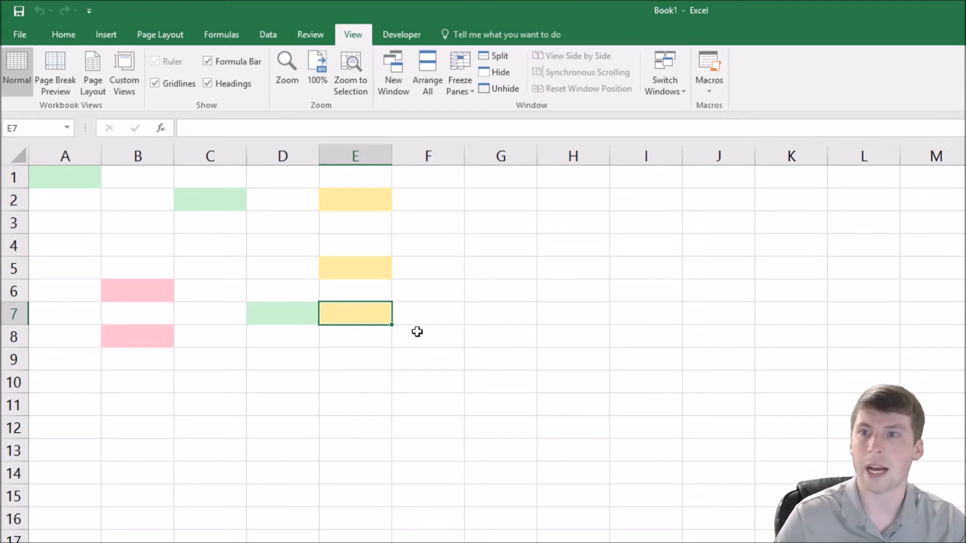
# Check the cell styles from F7 and H9, then switch to Excel's start screen
pyautogui.click(452, 305)
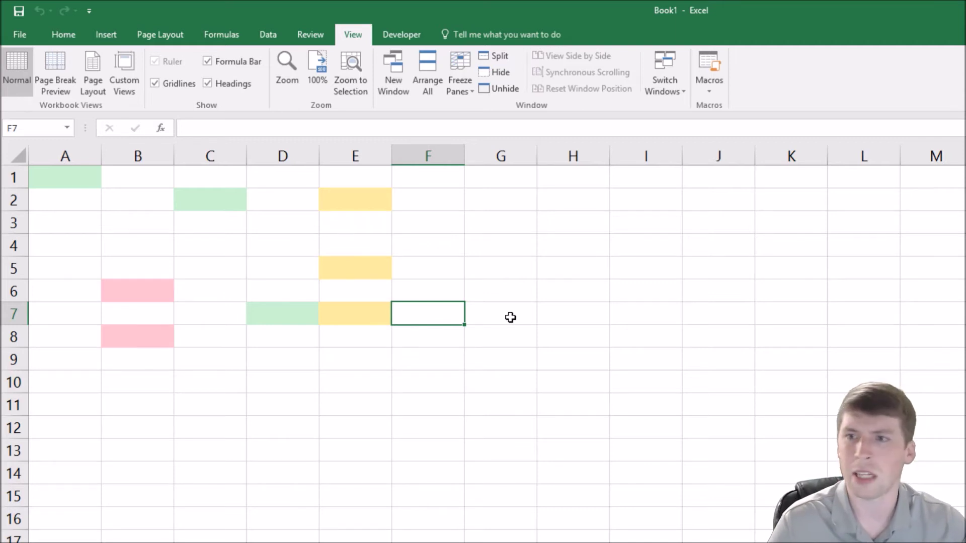
pyautogui.click(62, 31)
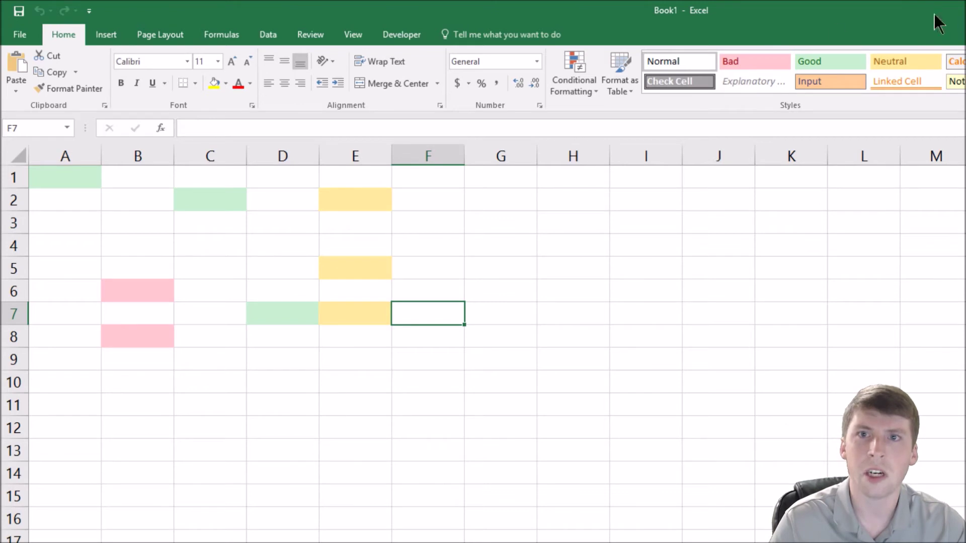
pyautogui.click(606, 365)
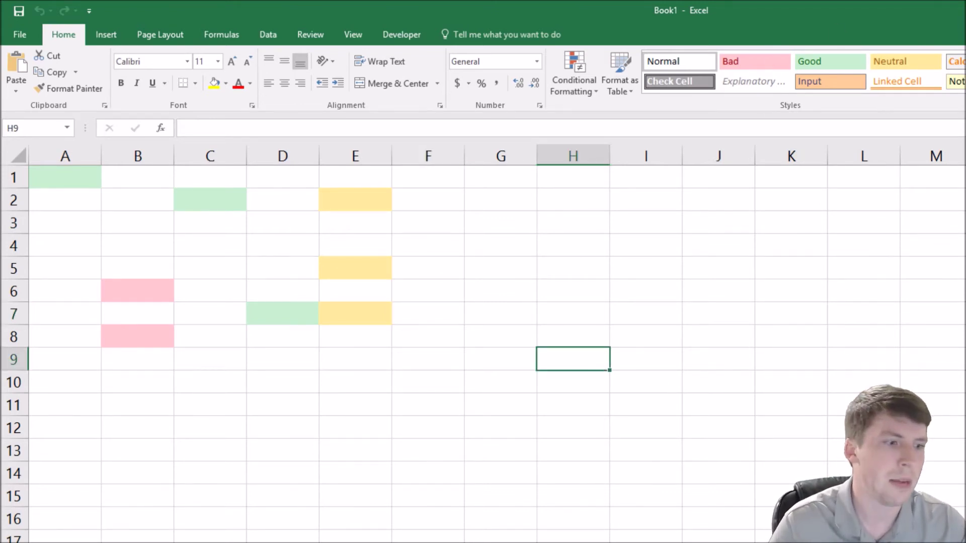
pyautogui.hotkey('alt', 'Tab')
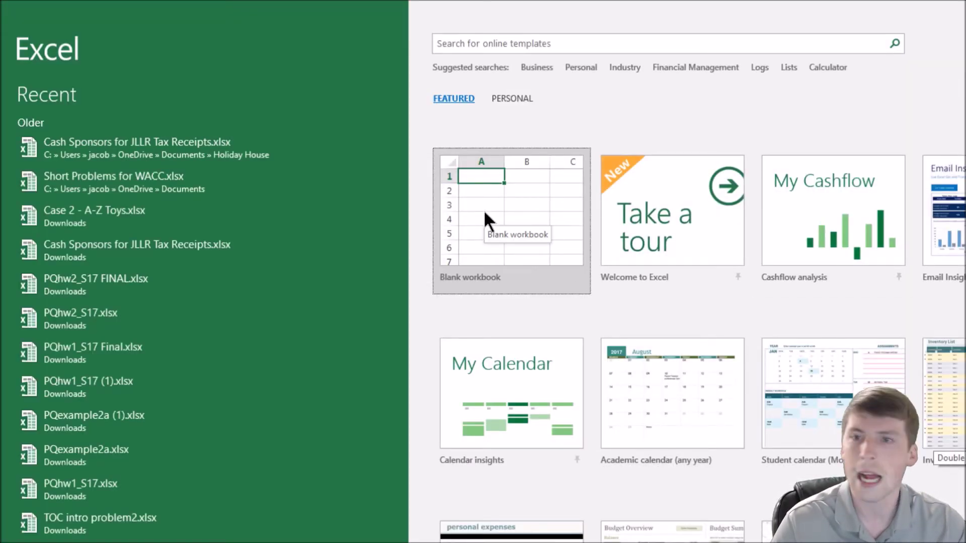
# In a new blank workbook, colour A1 green, B1 yellow and C1 red with the macros
pyautogui.click(484, 210)
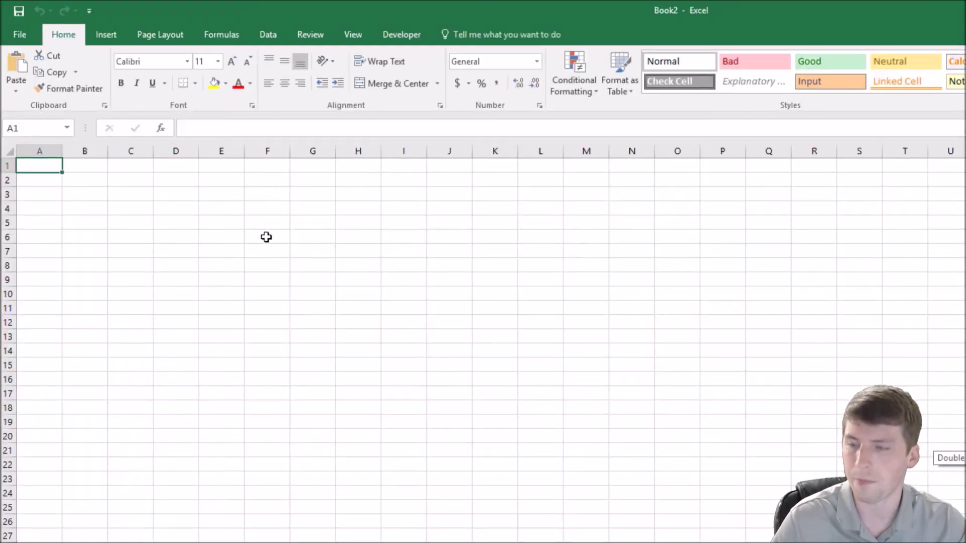
pyautogui.keyDown('ctrl'); pyautogui.scroll(4, 267, 237); pyautogui.keyUp('ctrl')
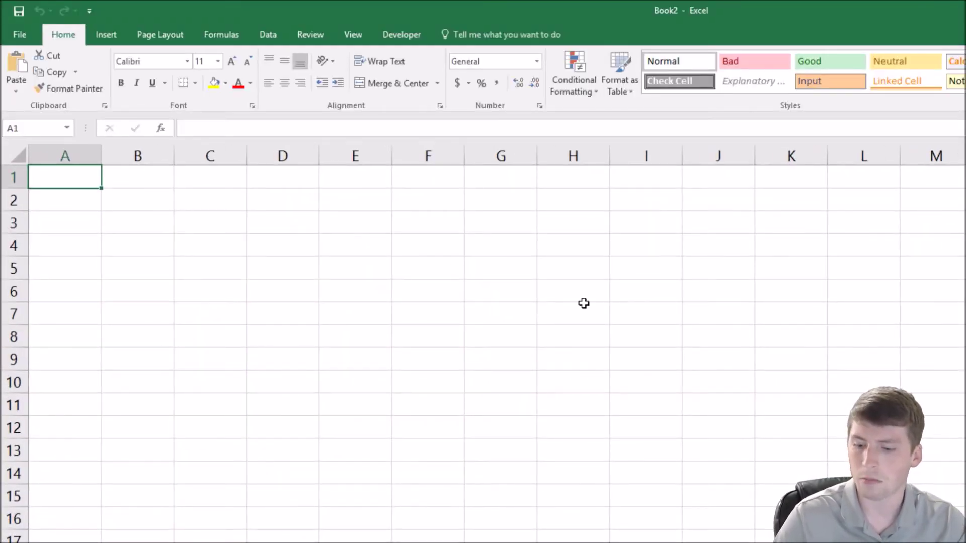
pyautogui.hotkey('ctrl', 'shift', 'g')
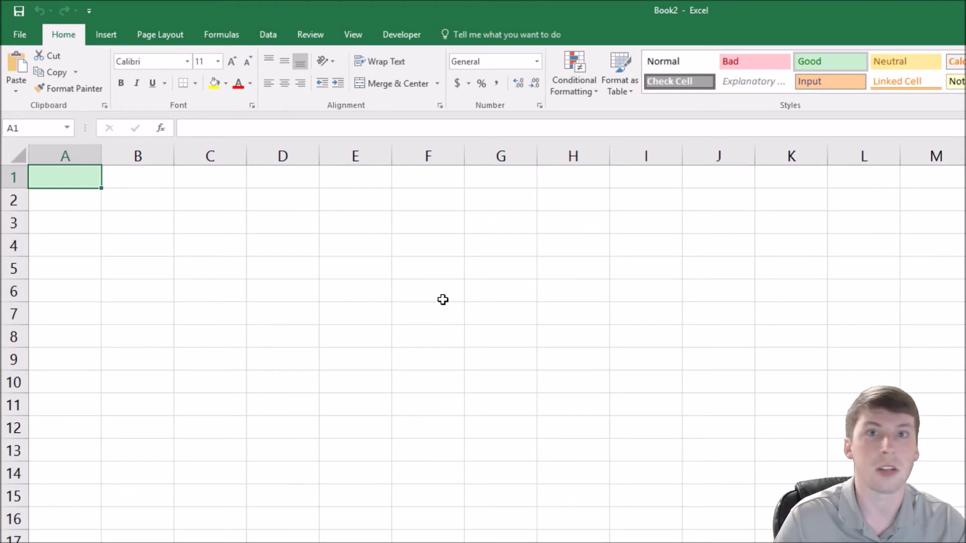
pyautogui.press('Right')
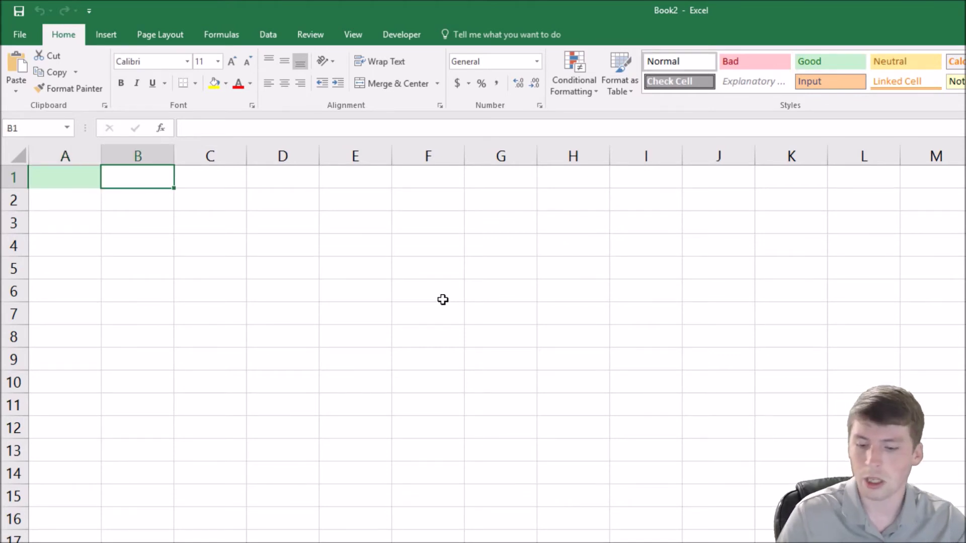
pyautogui.hotkey('ctrl', 'shift', 'n')
pyautogui.press('Right')
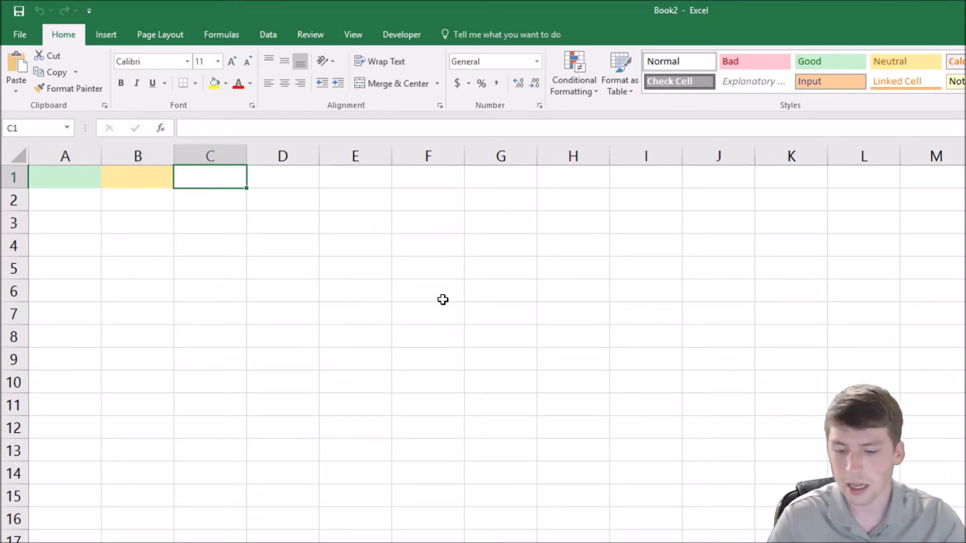
pyautogui.hotkey('ctrl', 'shift', 'b')
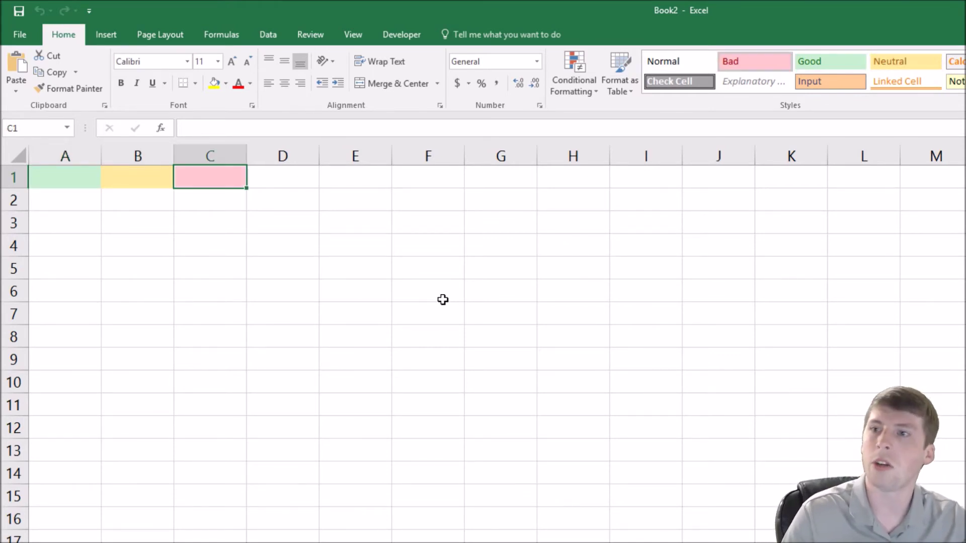
pyautogui.click(252, 248)
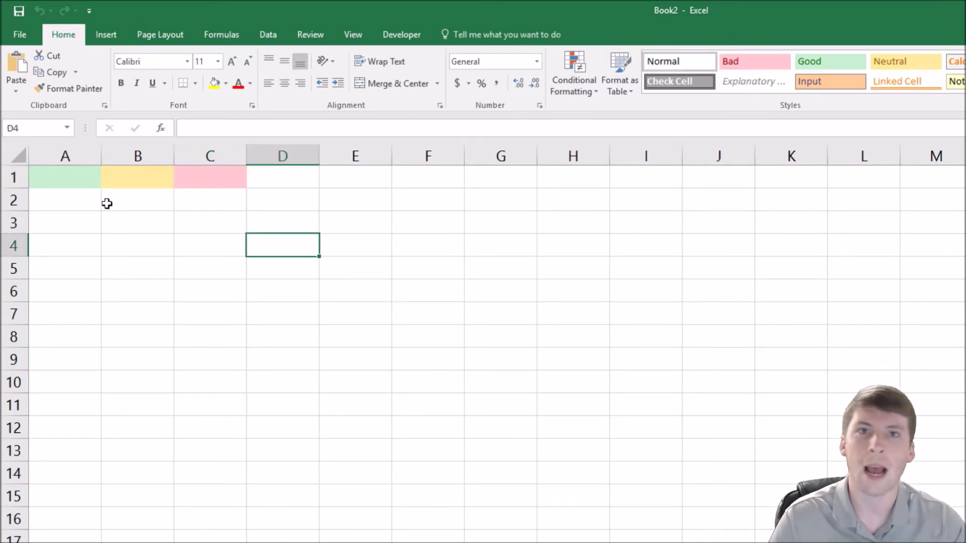